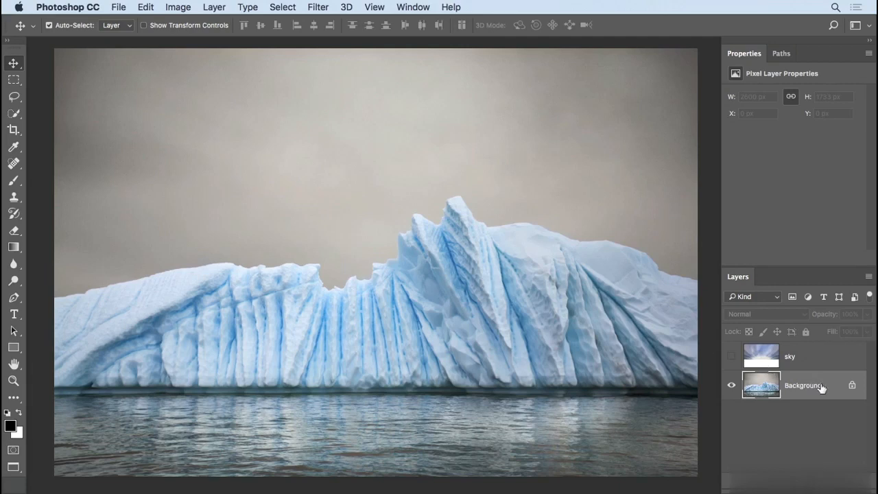
Step: Convert the Background layer for smart filters and start a Path Blur on it
click(318, 8)
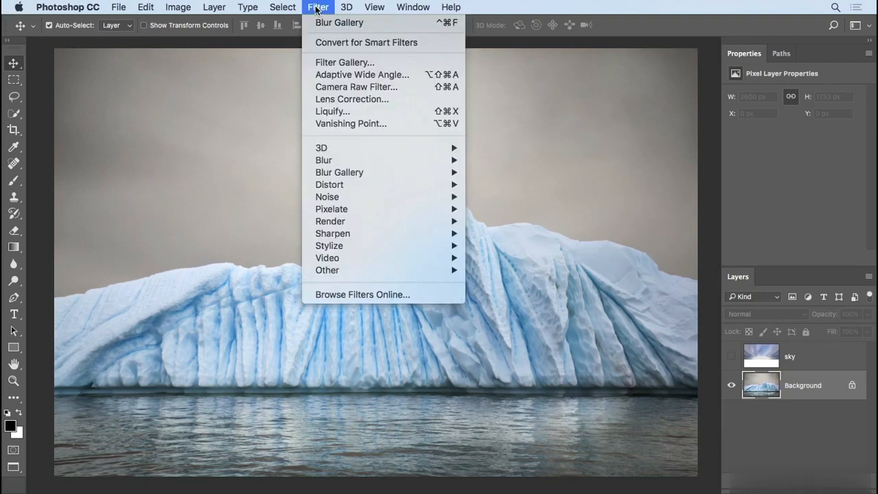
click(435, 44)
click(322, 8)
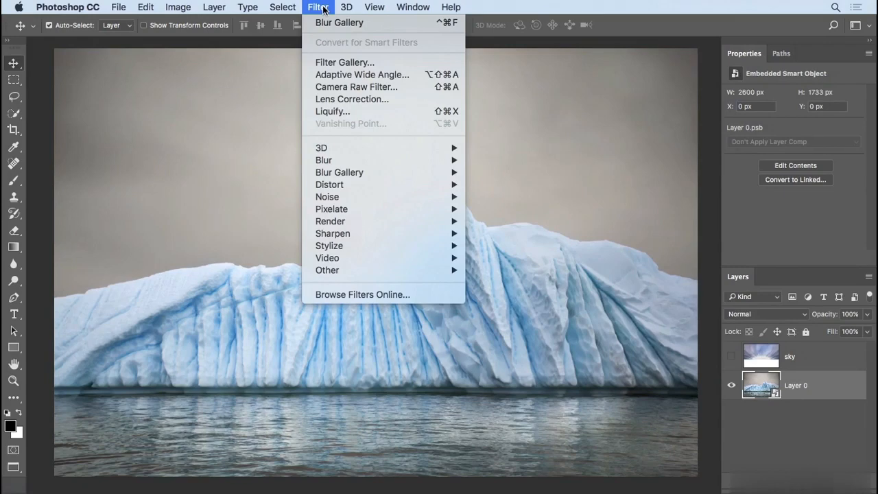
mouse_move(354, 174)
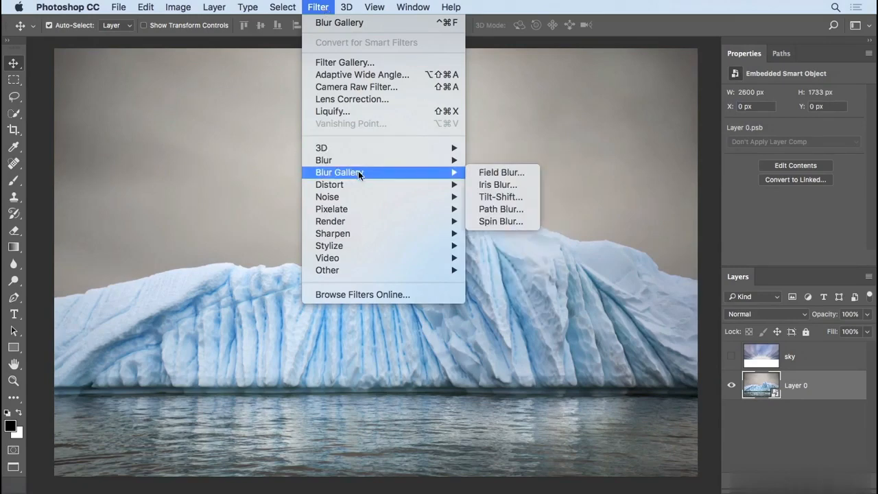
click(516, 208)
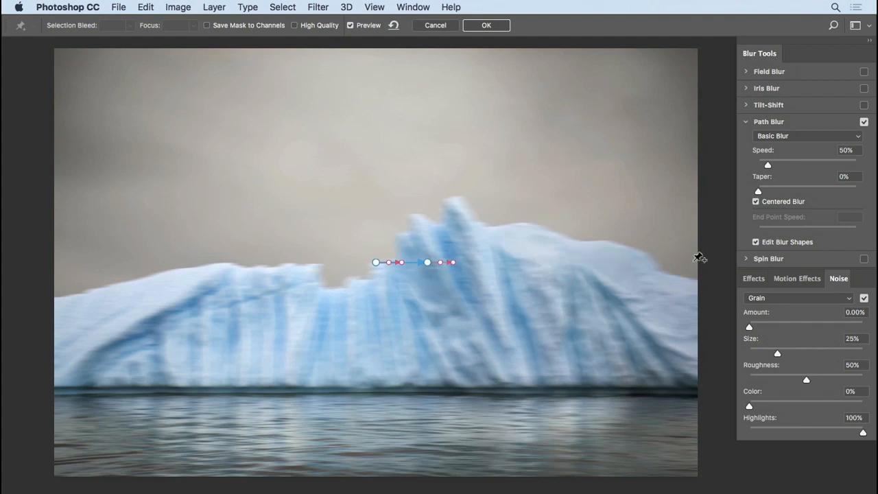
Step: Turn off blur shape editing and stretch the blur path horizontally to the iceberg's right slope
click(756, 243)
drag(427, 262, 433, 193)
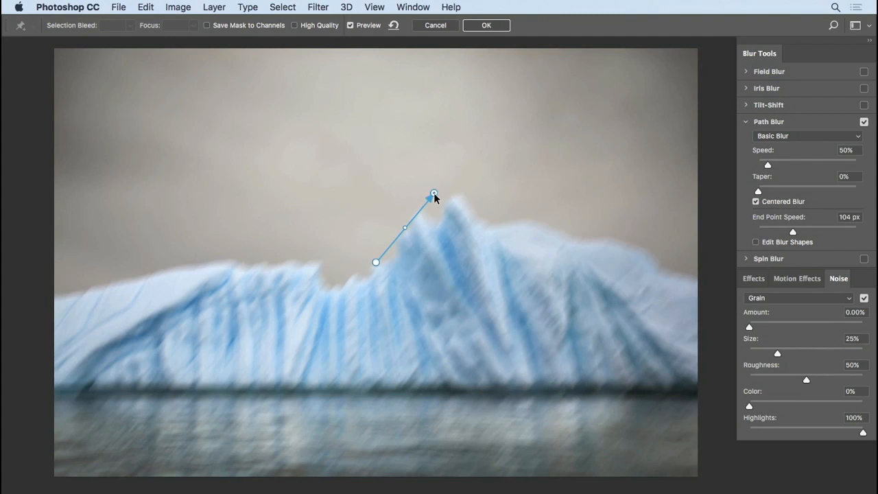
drag(438, 196, 460, 258)
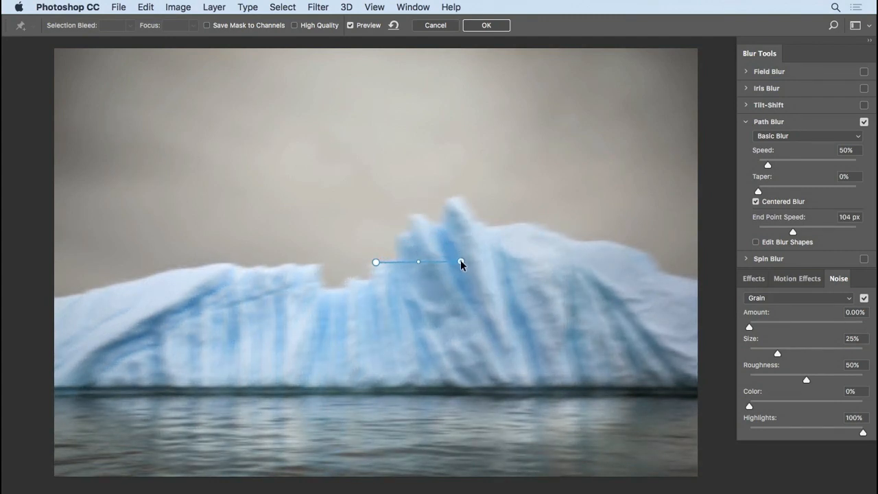
drag(460, 261, 578, 263)
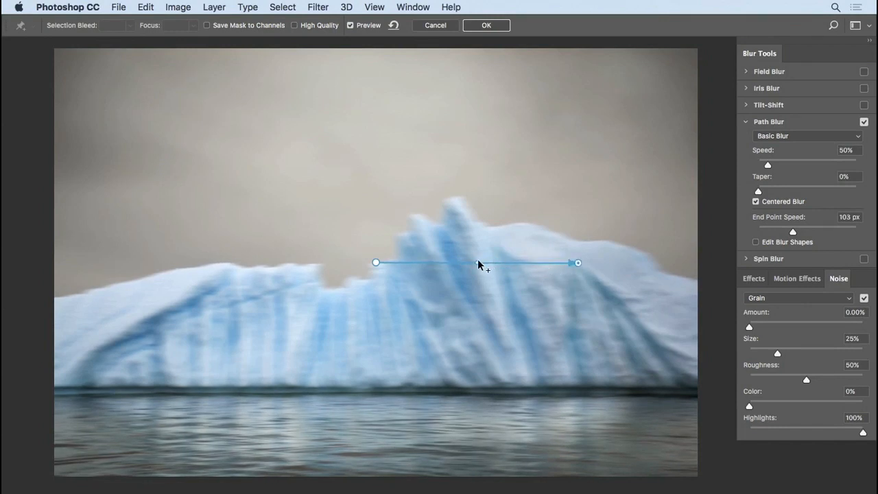
Step: Try bending the blur path into an arch over the iceberg's peak and remove the curve point
drag(476, 261, 470, 188)
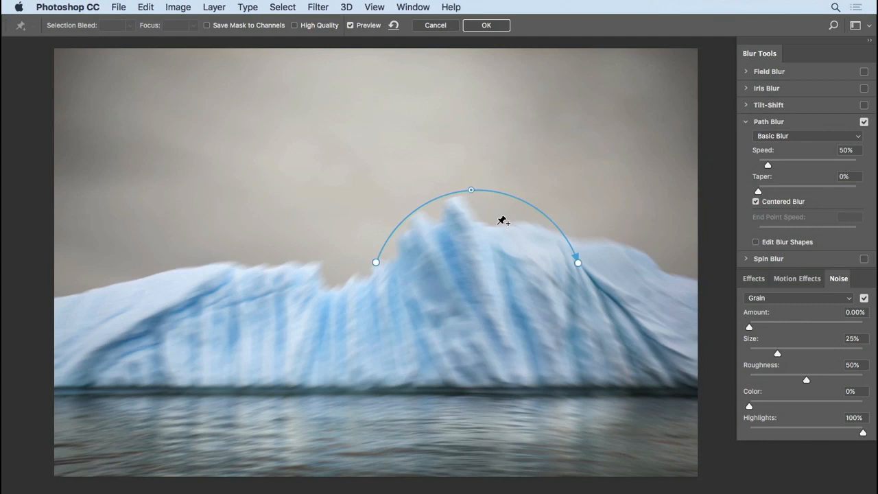
key(Delete)
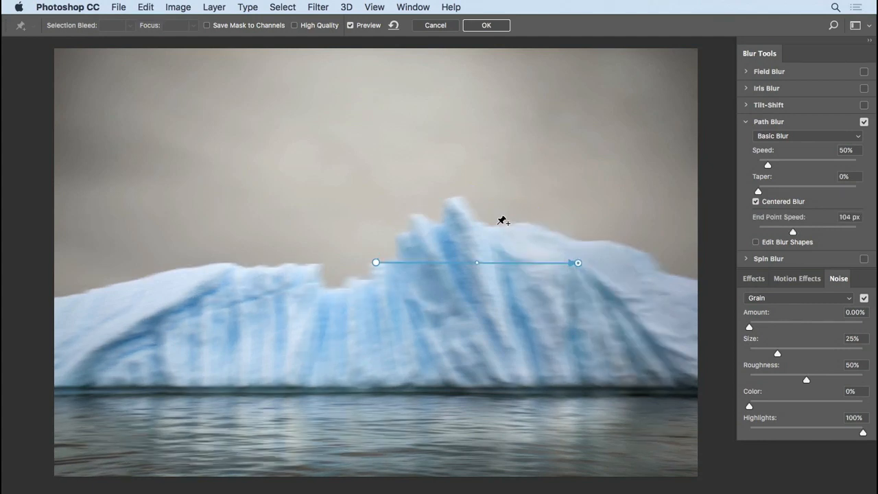
Step: Set the blur speed to 62%, turn on blur shape editing and lengthen the right end's blur shape to an end point speed of 181 px
mouse_move(769, 166)
mouse_down()
mouse_move(810, 165)
mouse_move(770, 167)
mouse_up()
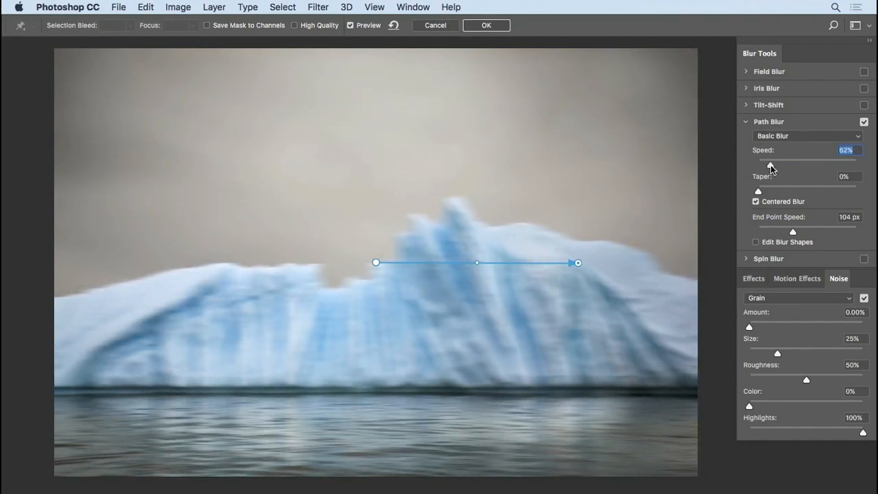
click(757, 243)
drag(605, 261, 623, 261)
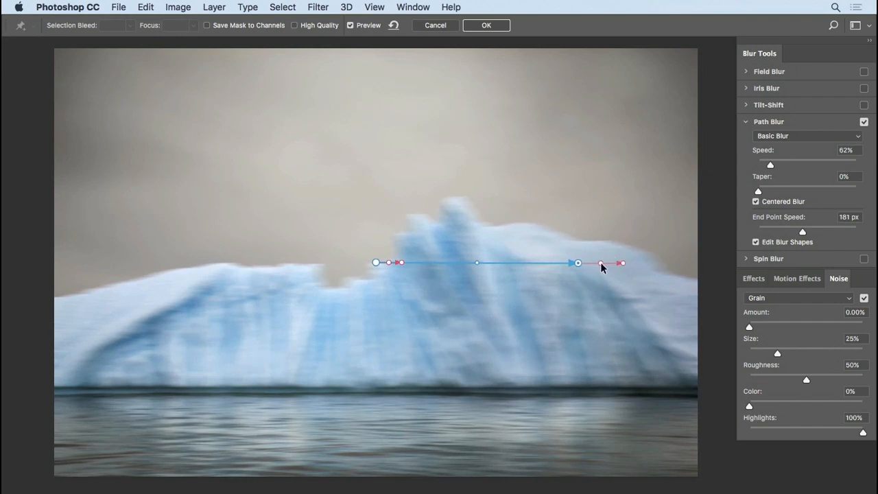
Step: Try curving the blur shape at the path's right end upward and straighten it again
drag(600, 260, 600, 249)
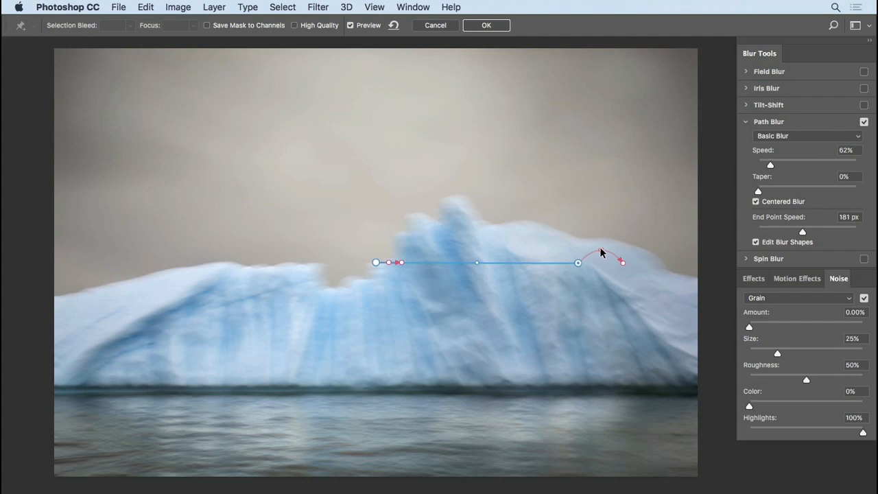
mouse_move(600, 251)
mouse_down()
mouse_move(603, 275)
mouse_move(600, 246)
mouse_up()
drag(601, 251, 602, 267)
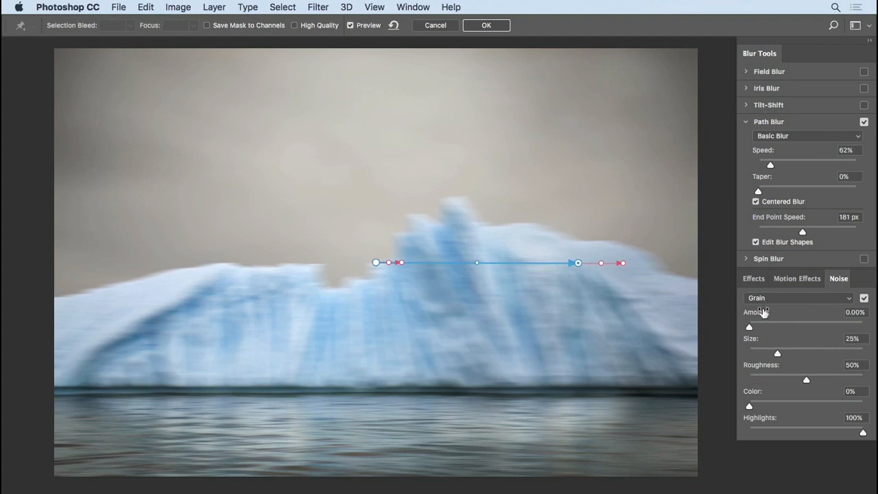
Step: Set the grain noise amount to 11.86% and apply the path blur
drag(749, 327, 762, 331)
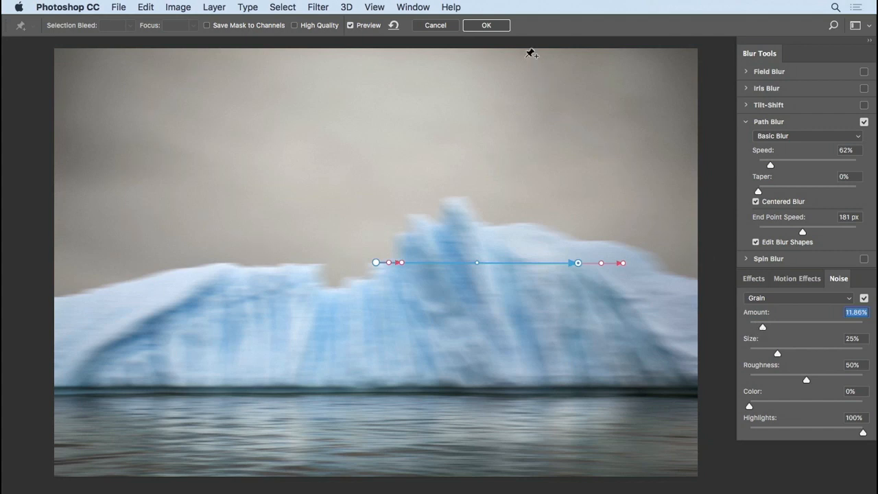
click(488, 26)
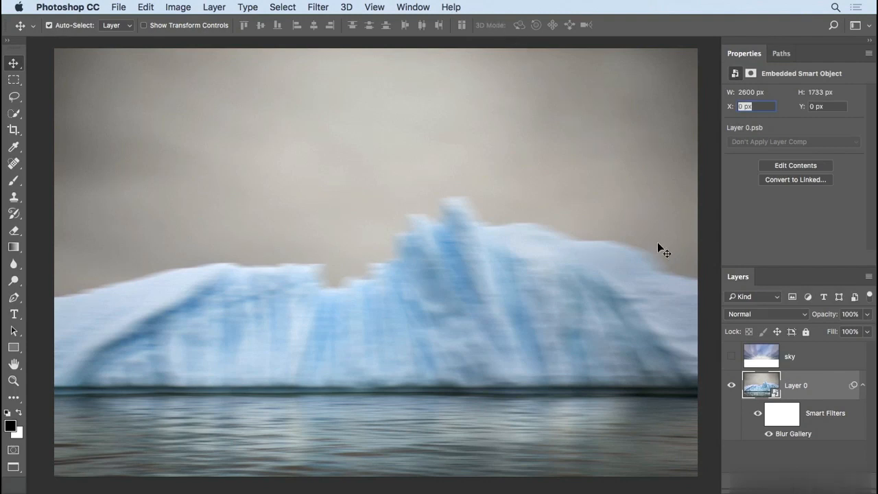
Step: Fill Layer 0's filter mask with a short white-to-black gradient at the waterline so the blur affects only the water
click(786, 420)
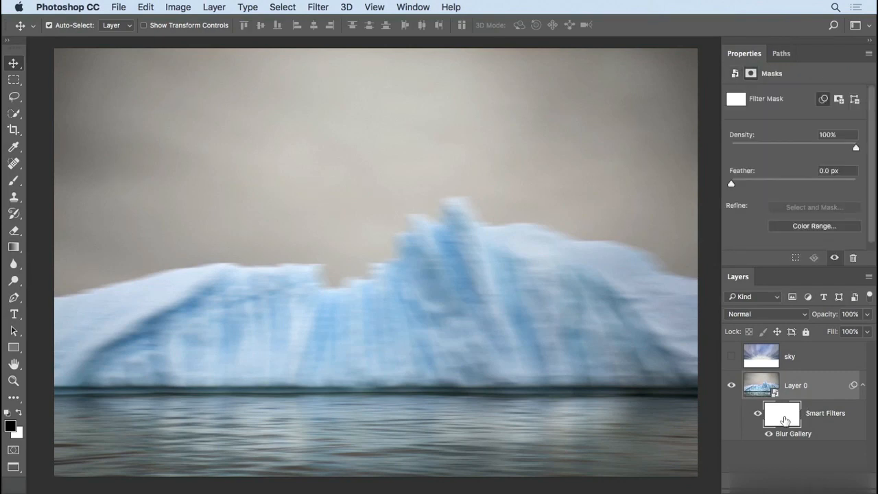
key(g)
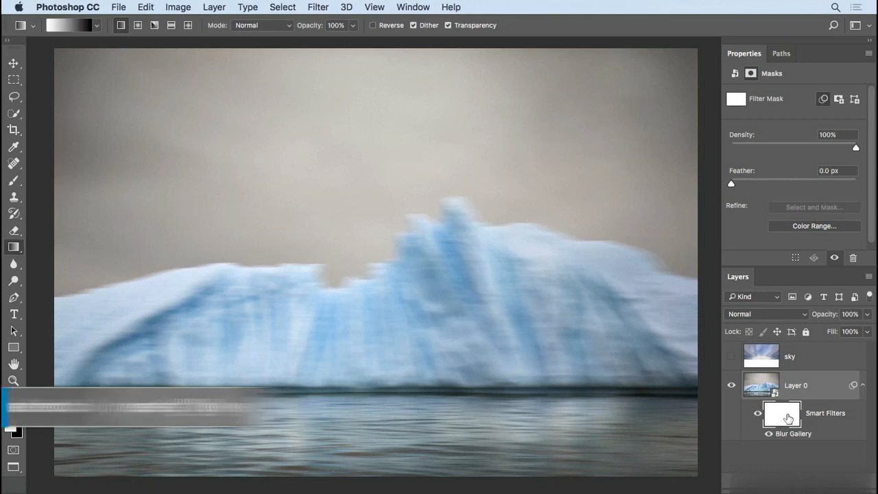
key(d)
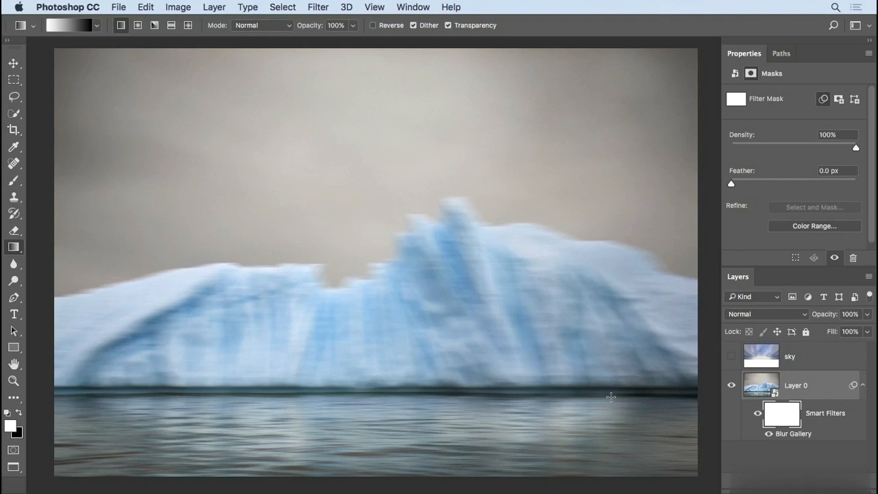
drag(611, 397, 606, 381)
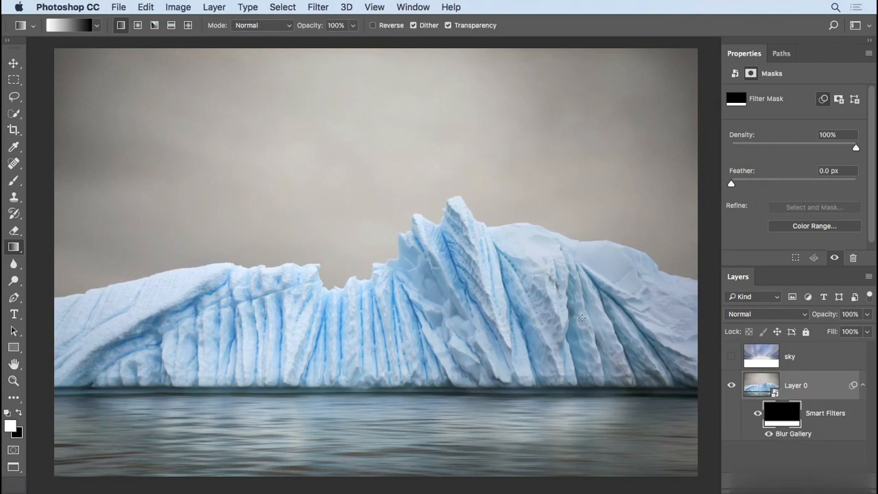
Step: Show the sky layer and convert it for smart filters
click(731, 357)
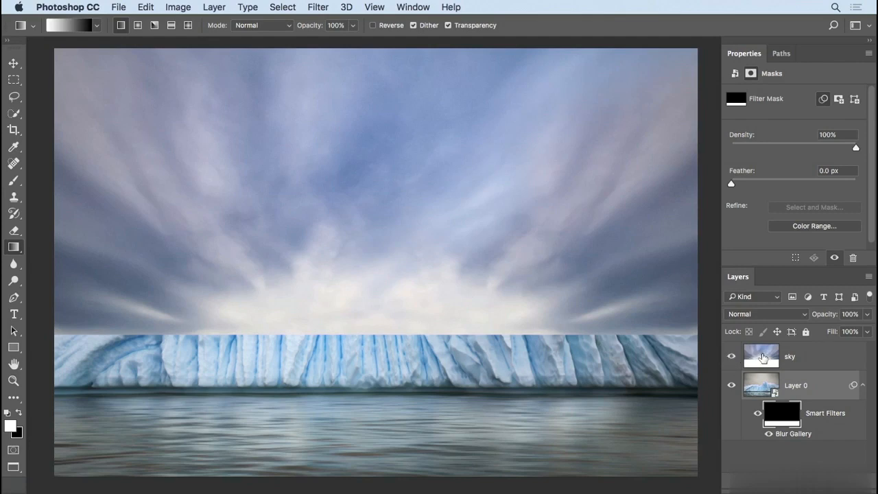
click(761, 357)
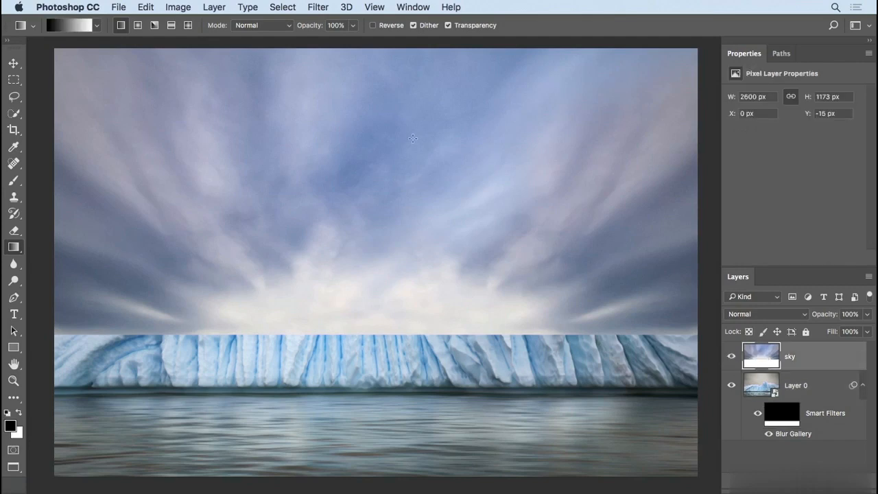
click(317, 7)
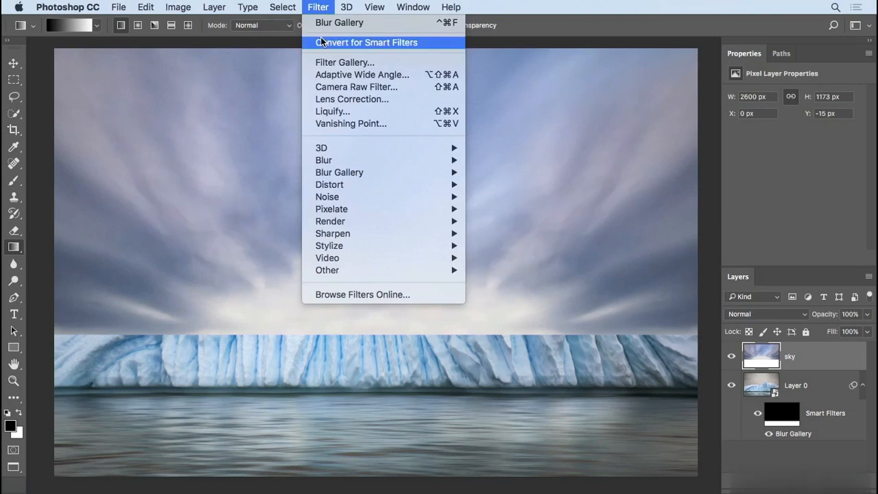
click(426, 43)
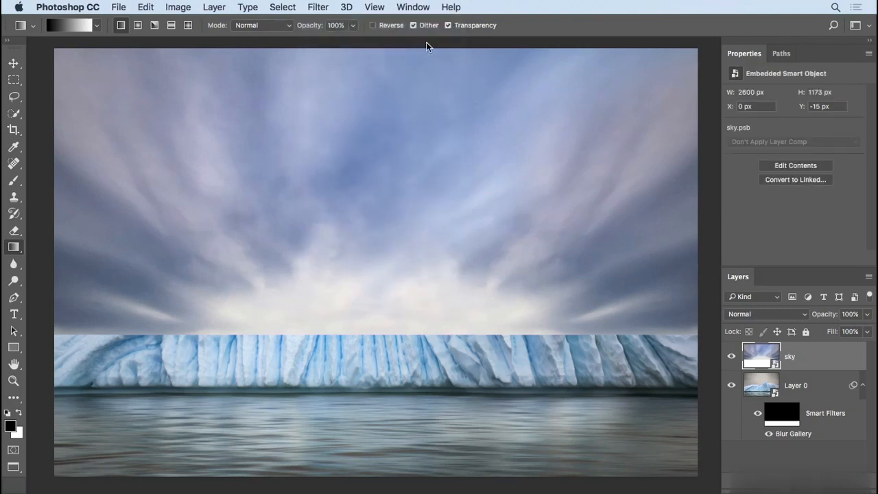
Step: Start a Path Blur on the sky with blur shape editing off and shape its path into a wide arch across the clouds
click(319, 8)
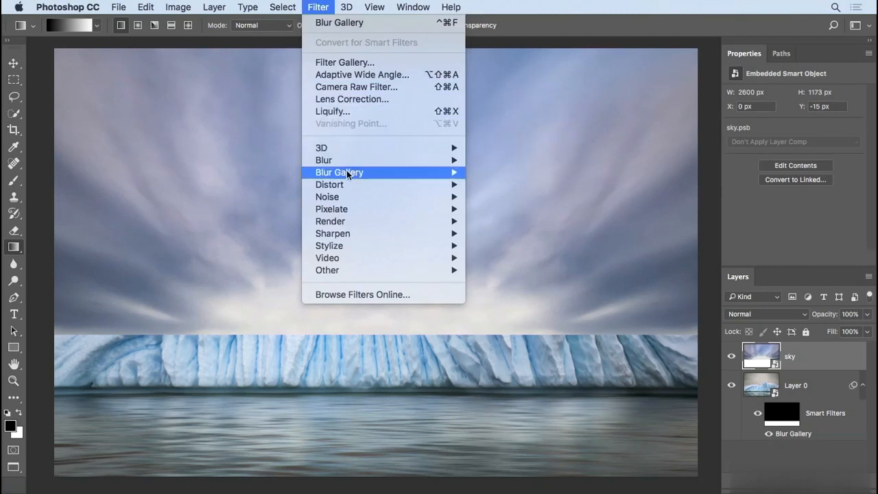
mouse_move(406, 172)
click(508, 209)
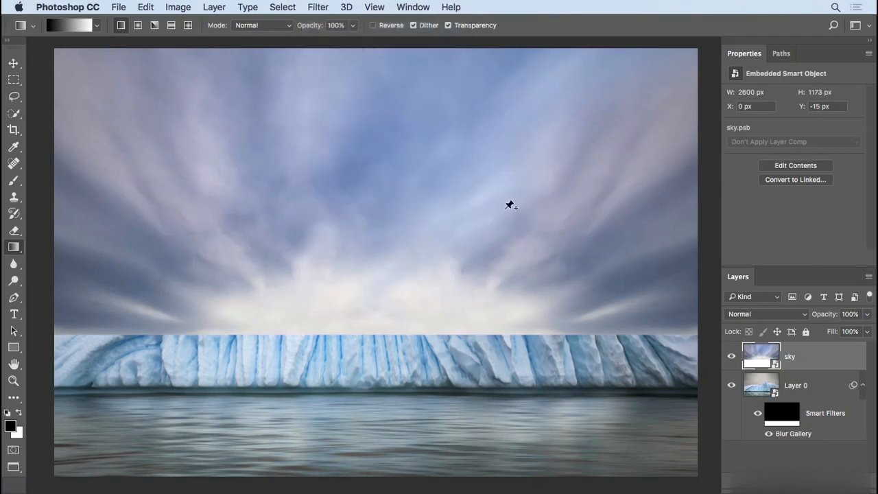
click(755, 242)
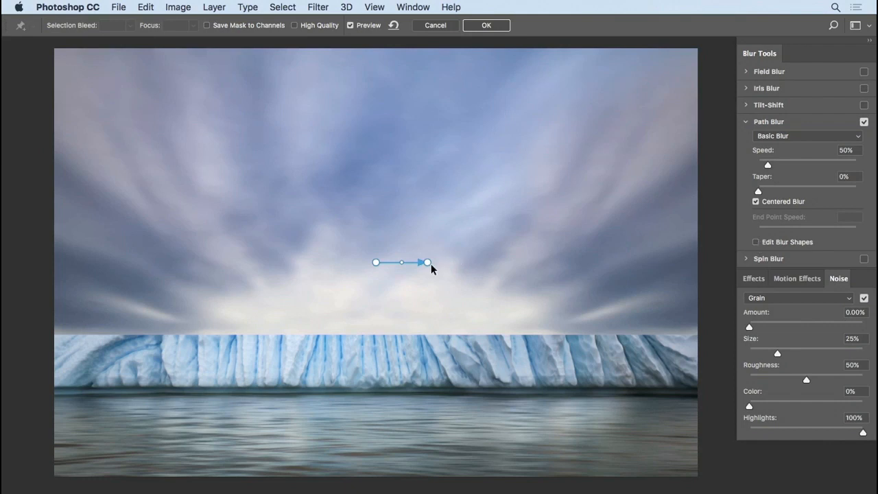
drag(426, 262, 623, 260)
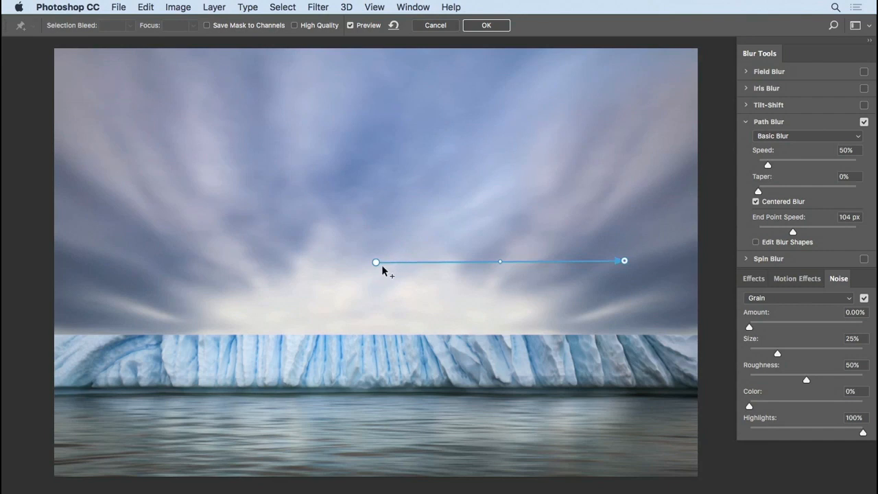
drag(375, 262, 138, 260)
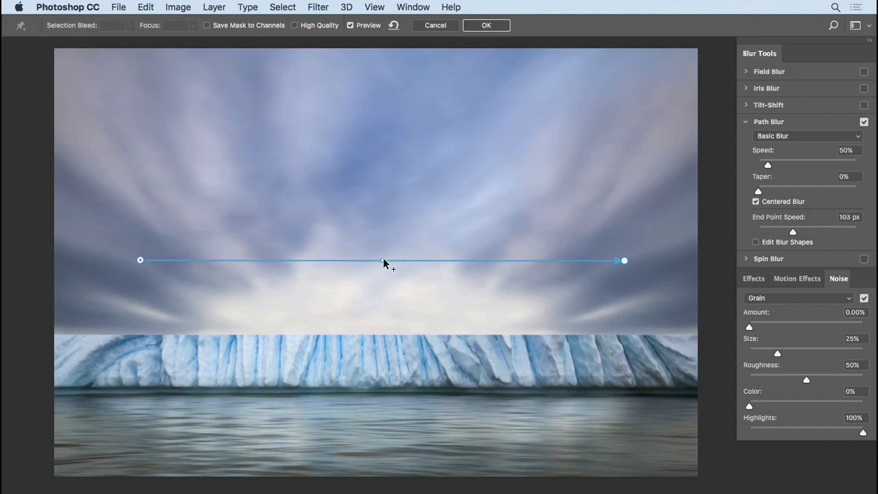
drag(382, 262, 378, 161)
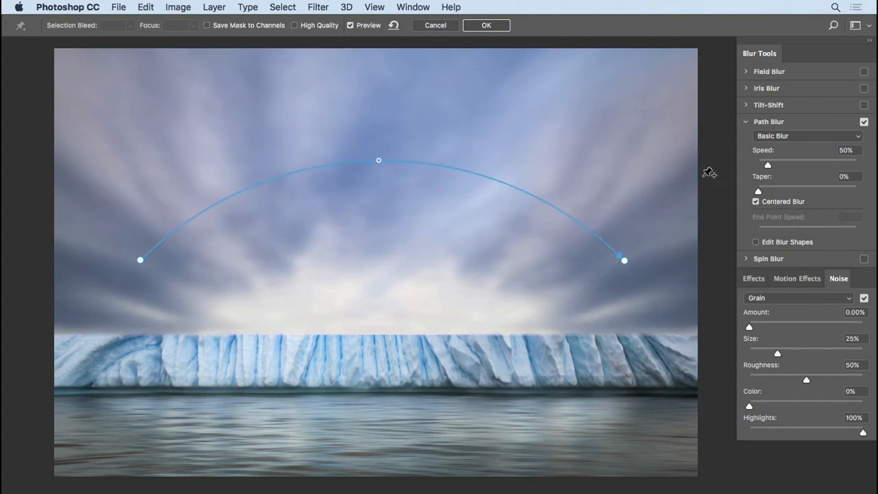
Step: Set the sky's blur speed to 98% and grain noise amount to 12.43%, and apply the blur
drag(768, 167, 777, 166)
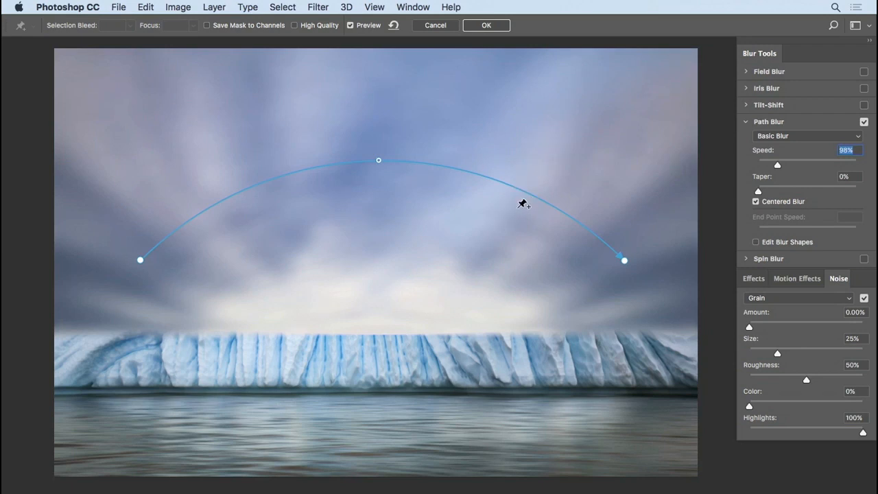
drag(749, 327, 764, 330)
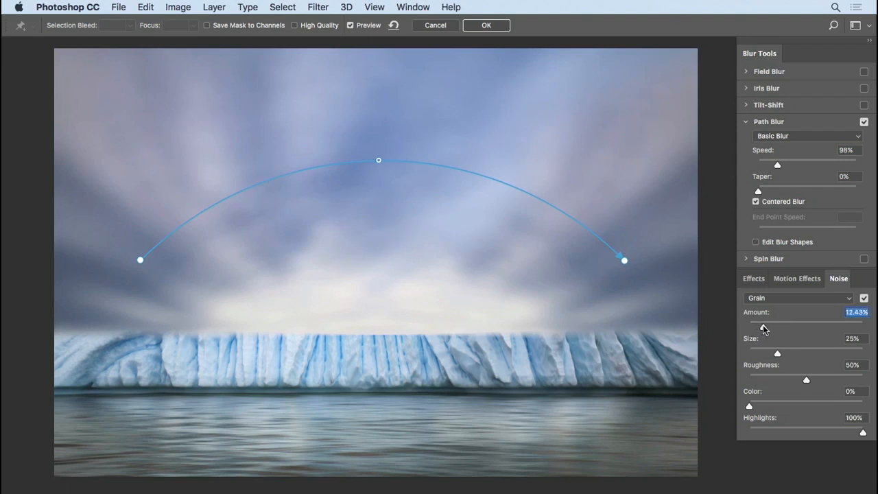
click(487, 25)
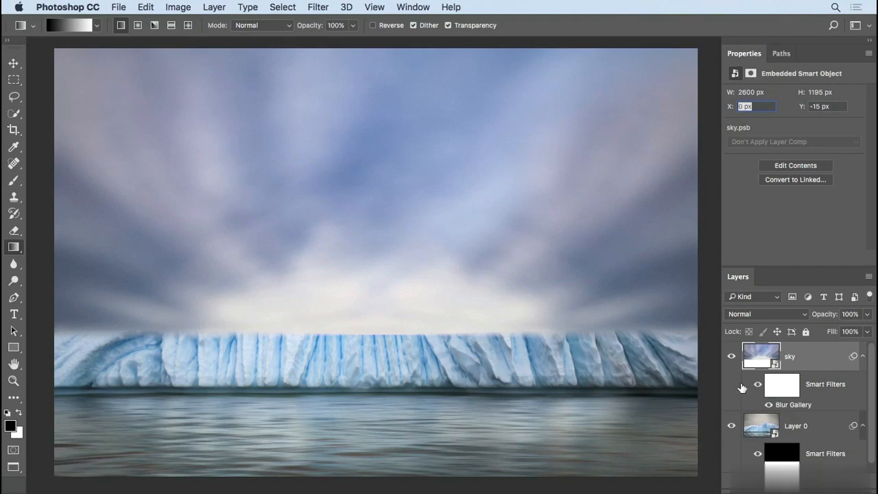
Step: Hide the sky layer and try to select the grey sky on Layer 0 with the Quick Selection tool
click(732, 357)
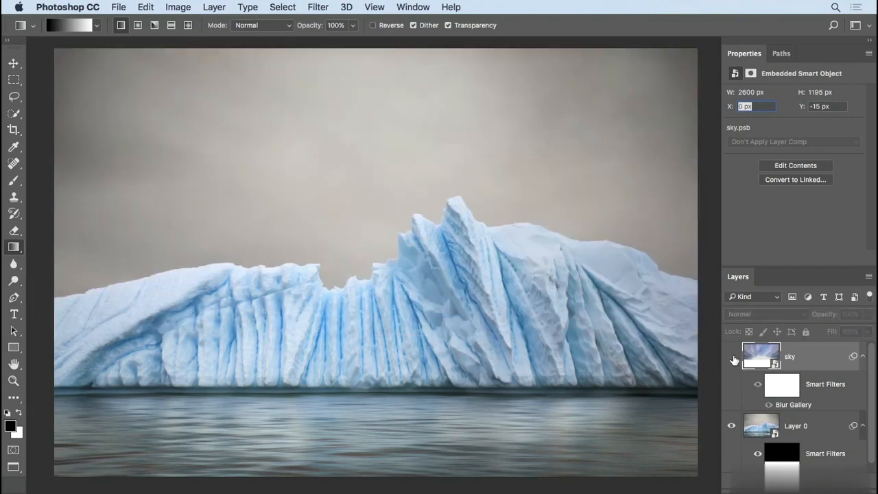
click(757, 429)
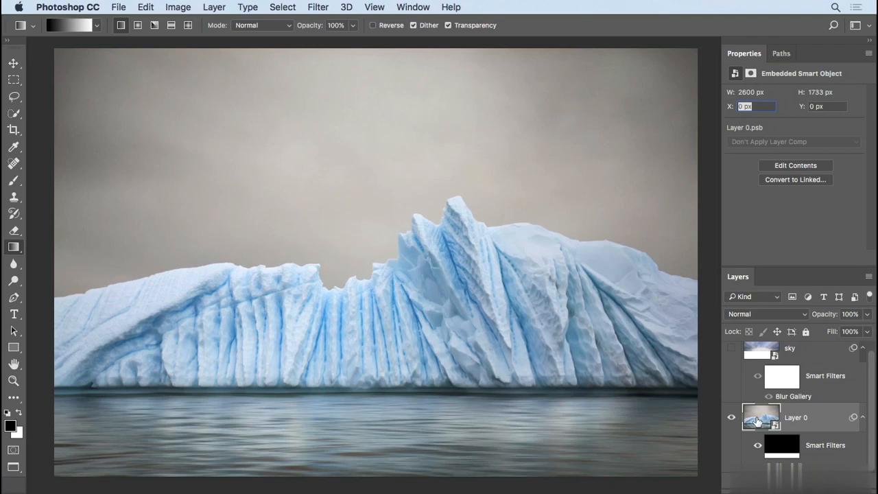
key(w)
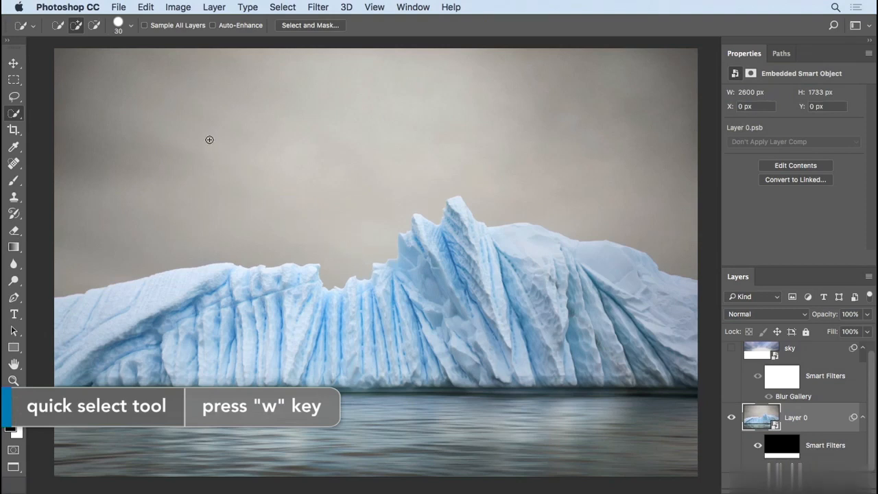
drag(206, 114, 388, 224)
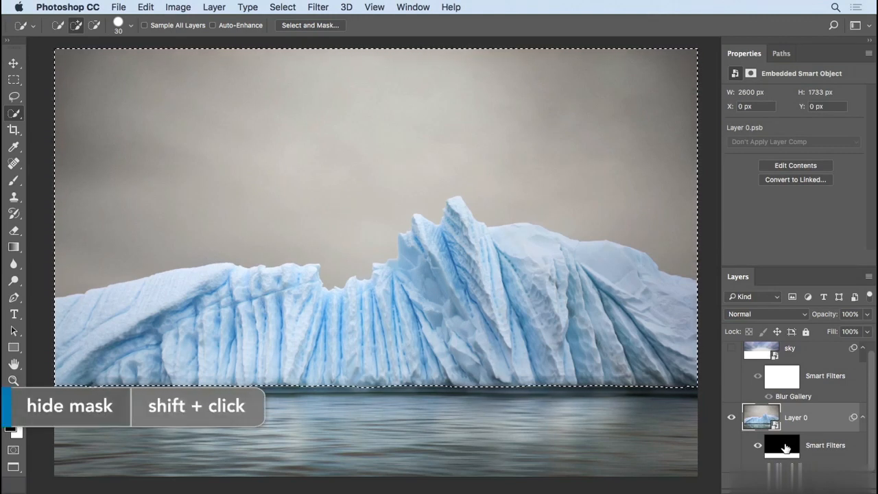
Step: Disable Layer 0's filter mask and its blur, and clear the current selection
shift+click(787, 447)
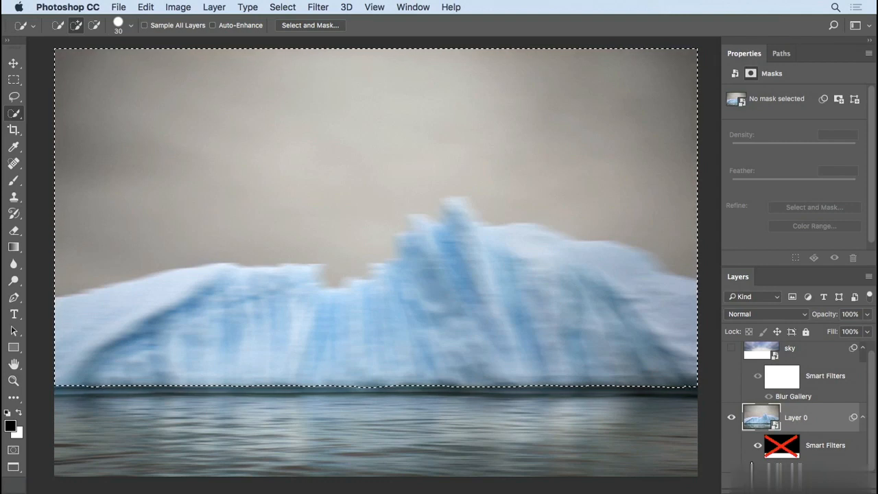
click(769, 466)
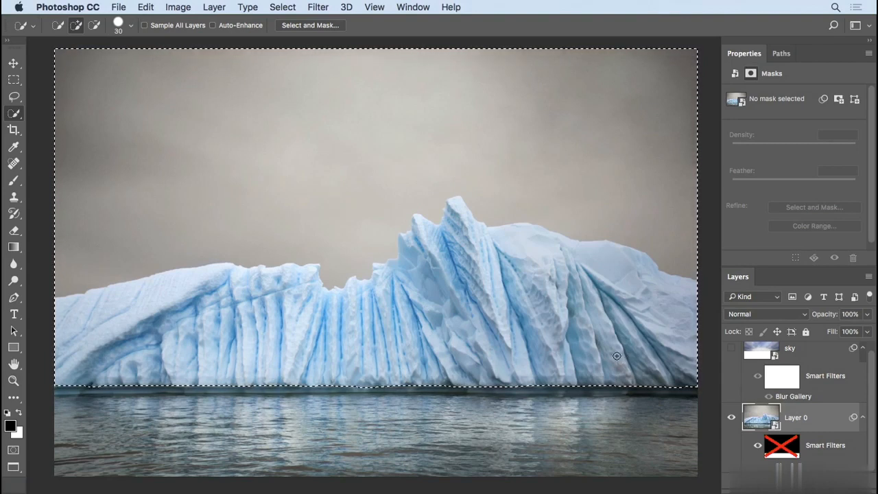
key(super+d)
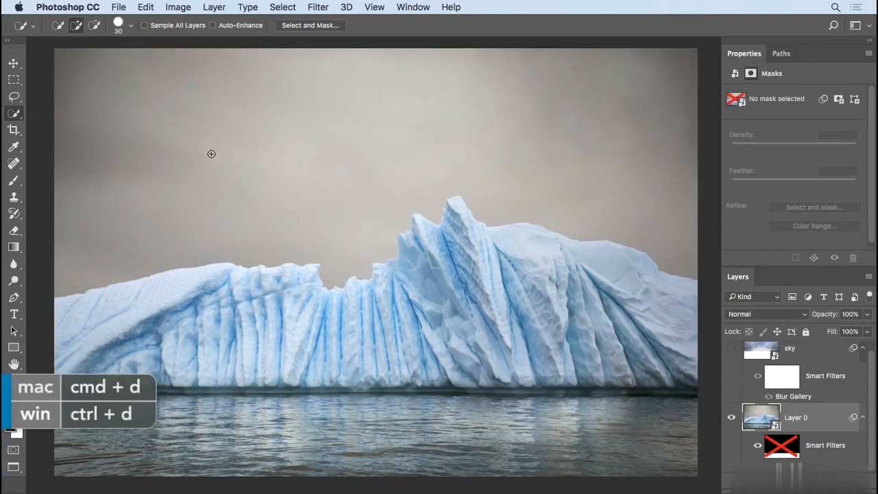
Step: Quick-select the grey sky above the iceberg and subtract any spill near the smaller peak with the Lasso tool
drag(192, 131, 320, 147)
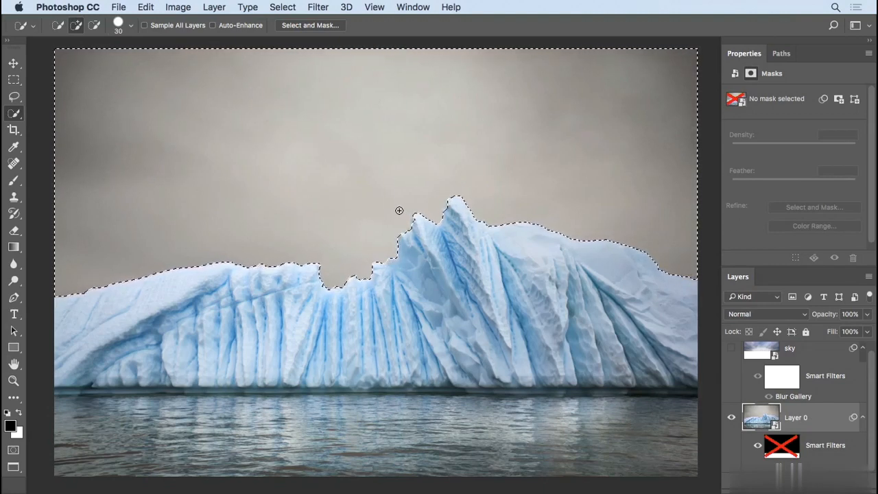
key(l)
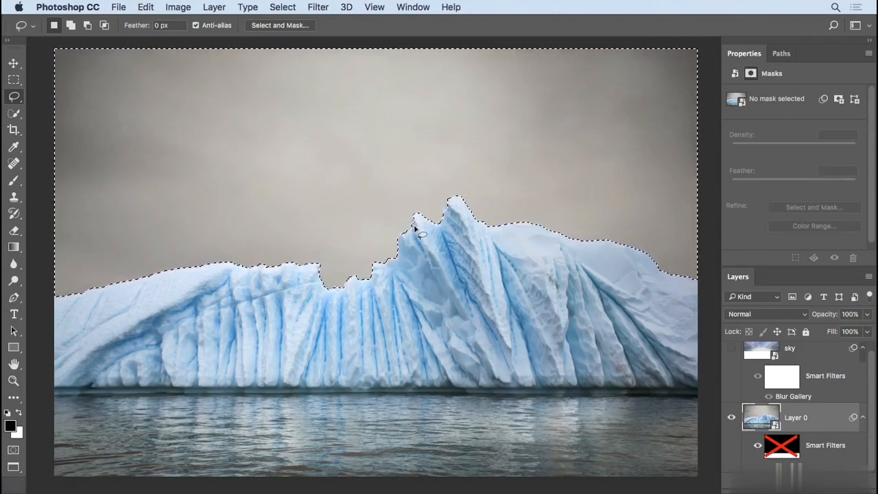
key(alt)
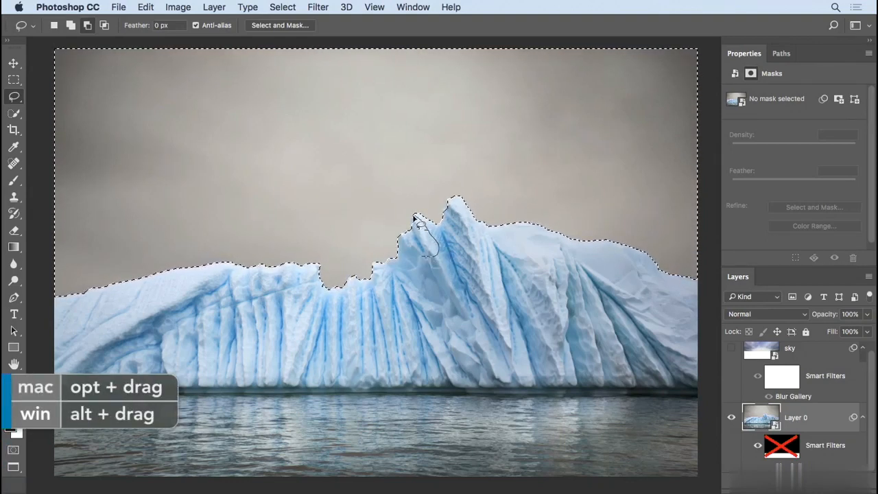
drag(414, 227, 415, 228)
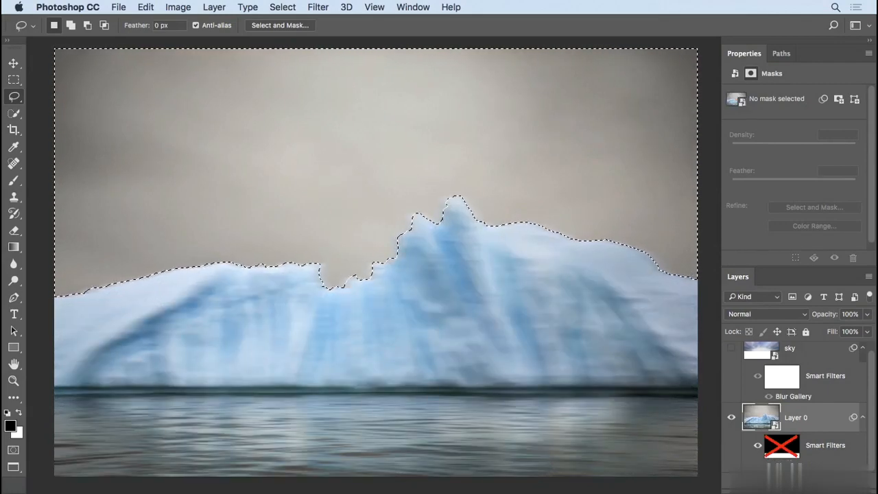
Step: Turn Layer 0's blur and filter mask back on, and select and show the sky layer with the selection kept
shift+click(782, 448)
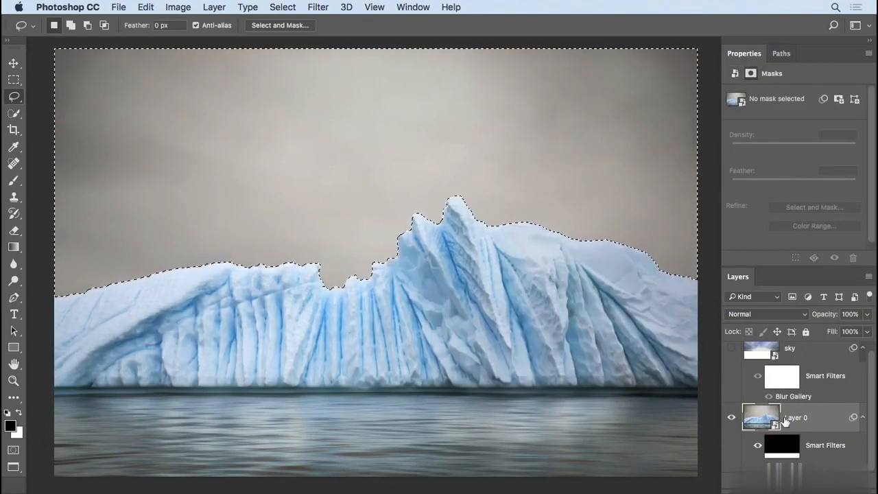
click(759, 357)
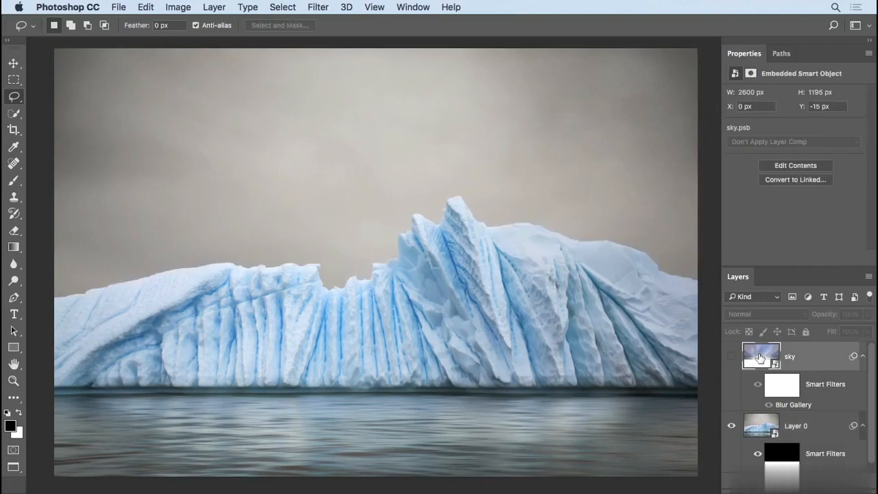
click(731, 357)
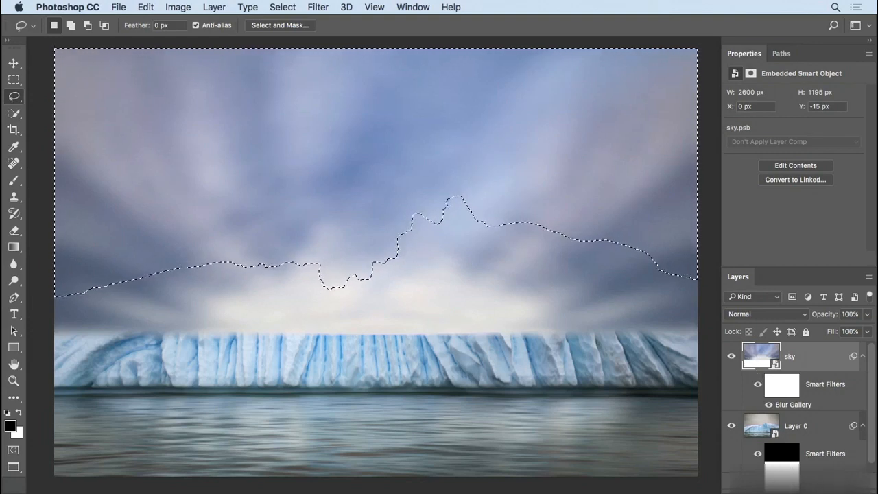
Step: Add a layer mask to the sky layer from the selection and feather the mask by 1.8 px
click(783, 488)
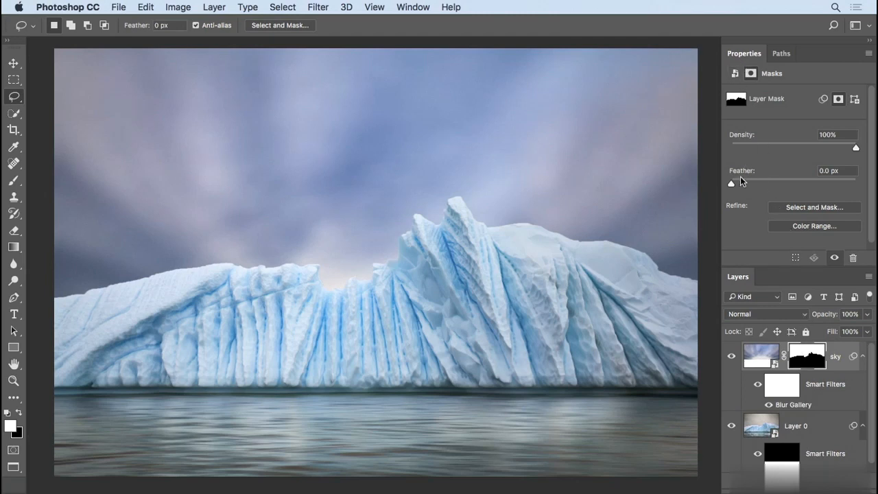
drag(731, 183, 744, 183)
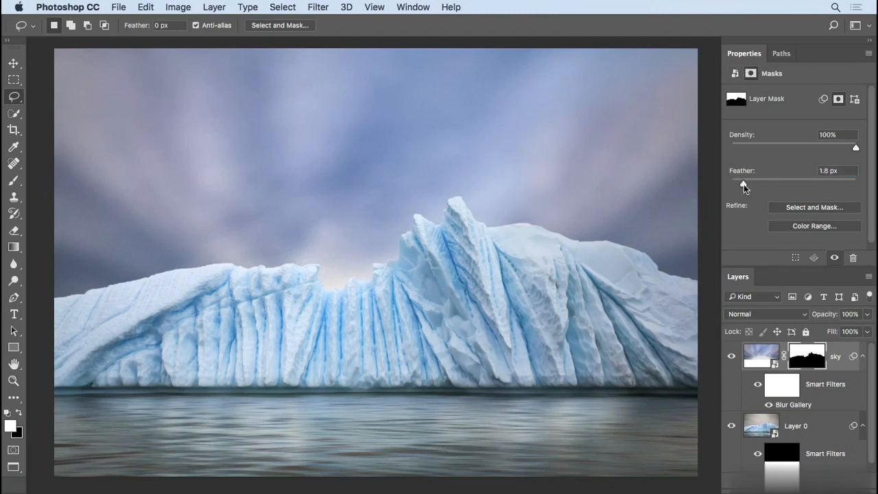